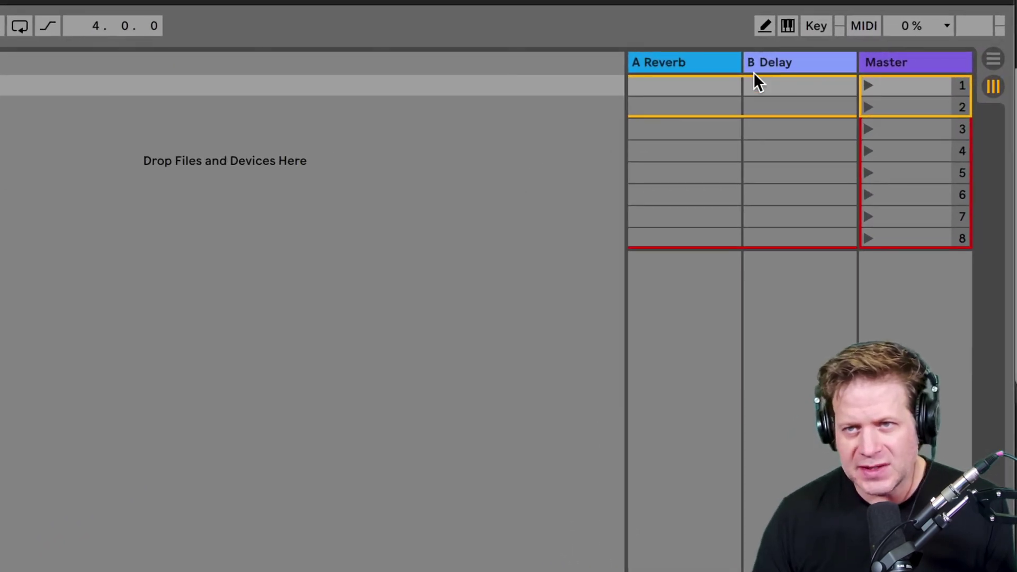
Toggle the Computer MIDI Keyboard off and back on, leaving it enabled
click(788, 27)
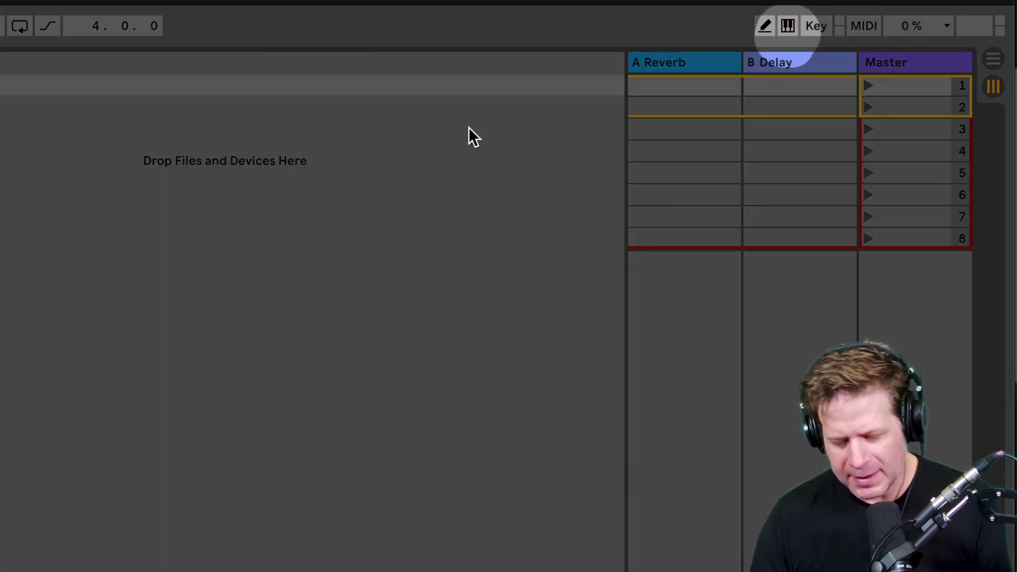
key(m)
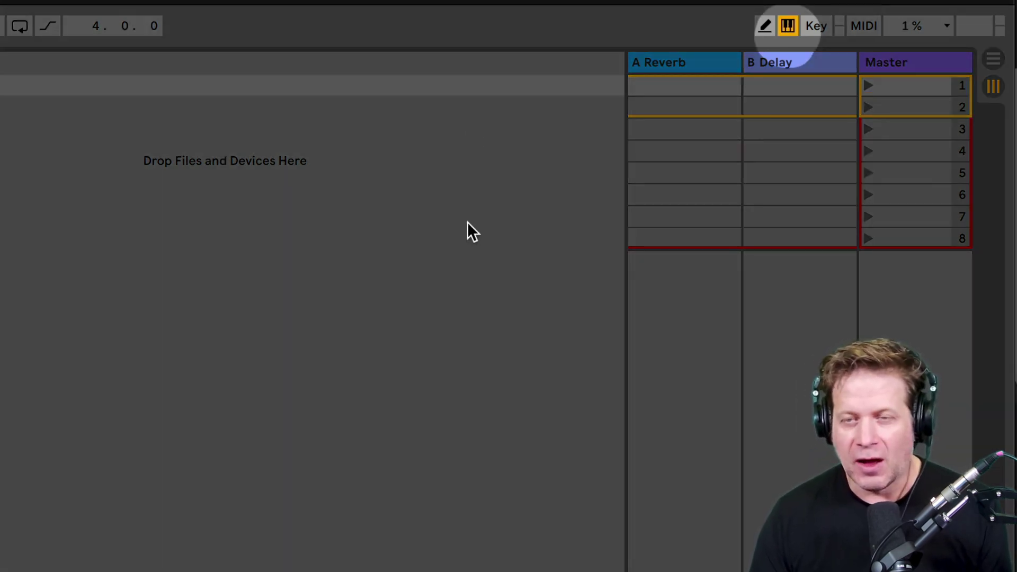
key(m)
key(m)
key(m)
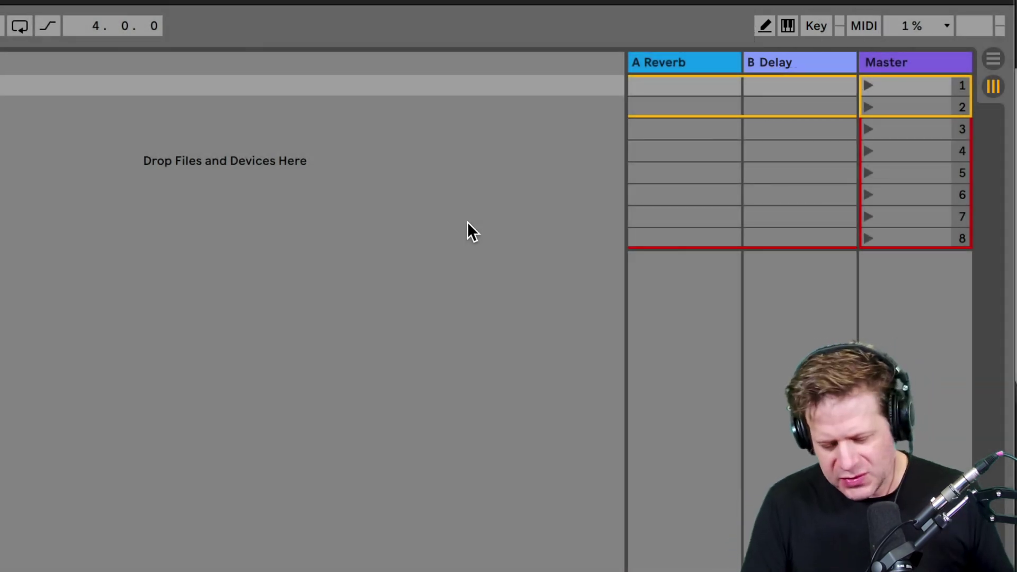
key(m)
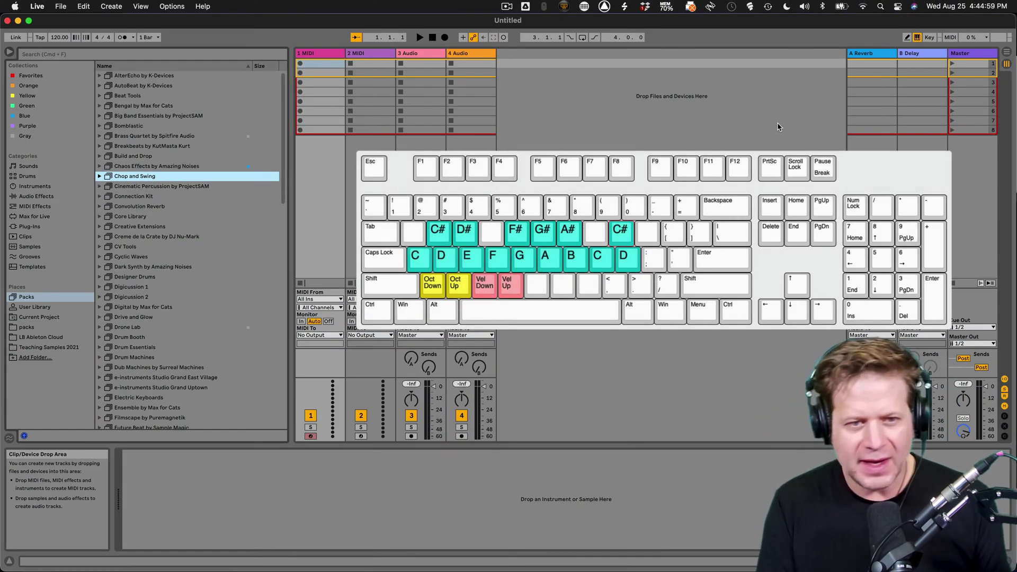
Play notes A, S, D and F into track 1 from the computer keyboard
key(a)
key(s)
key(d)
key(f)
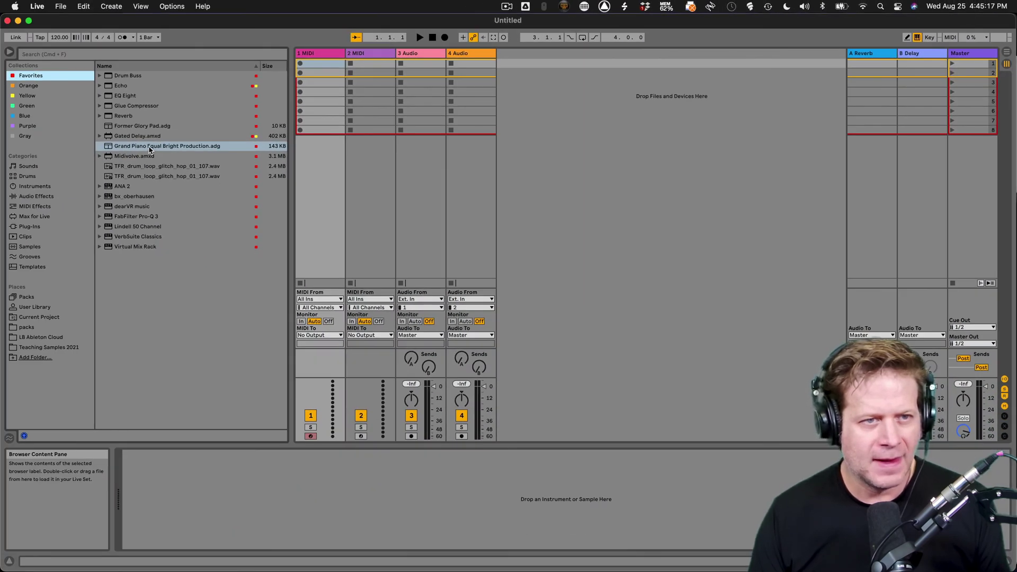
Load Grand Piano Equal Bright Production onto track 1 and play it with the A and S keys
drag(150, 149, 313, 173)
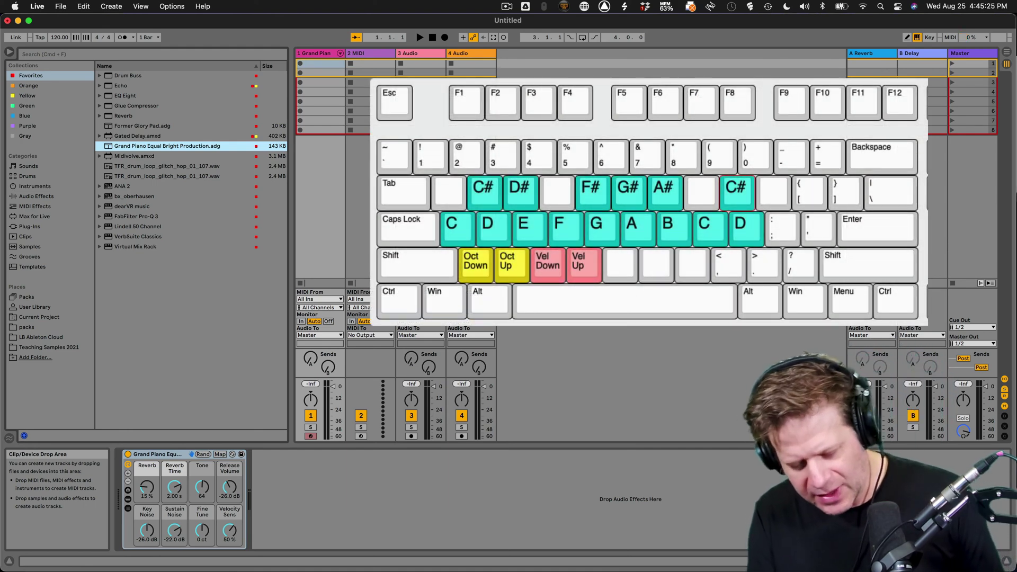
key(a)
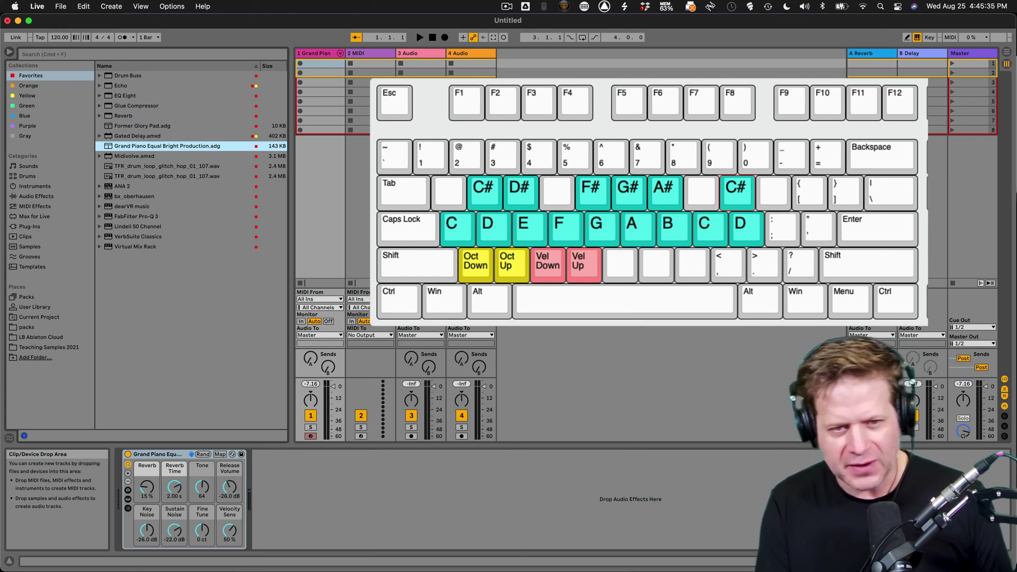
key(a)
key(s)
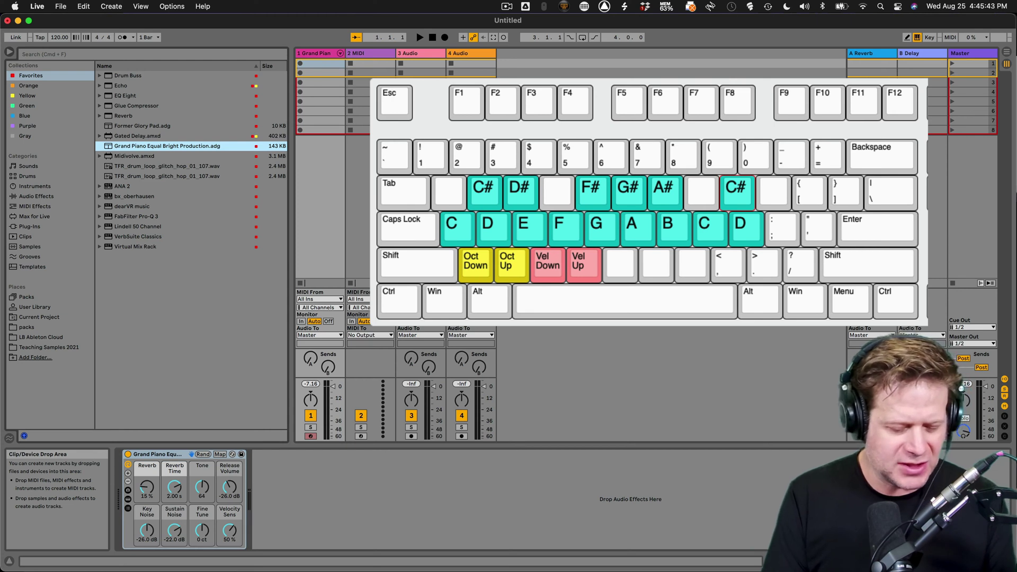
key(a)
key(s)
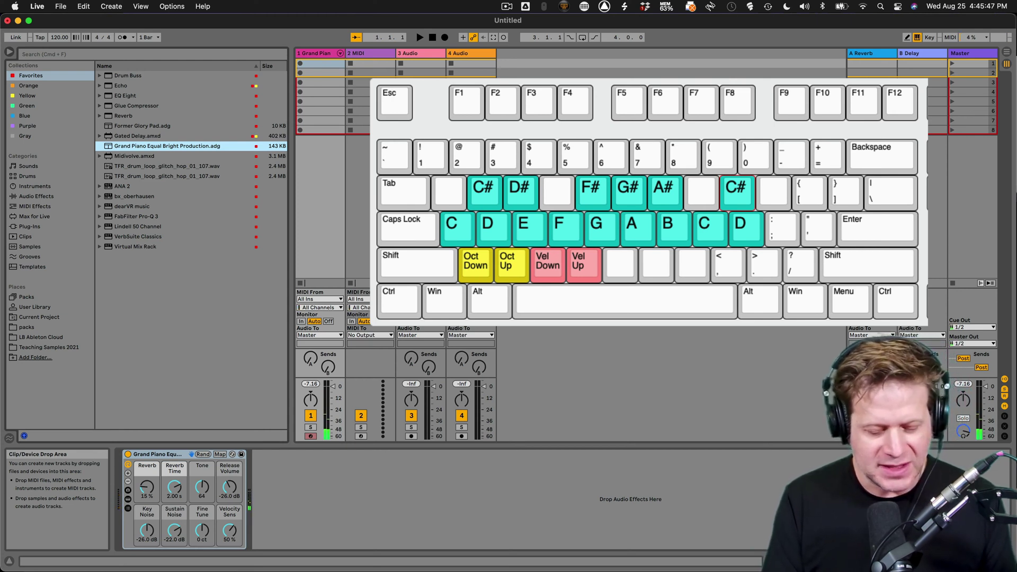
key(a)
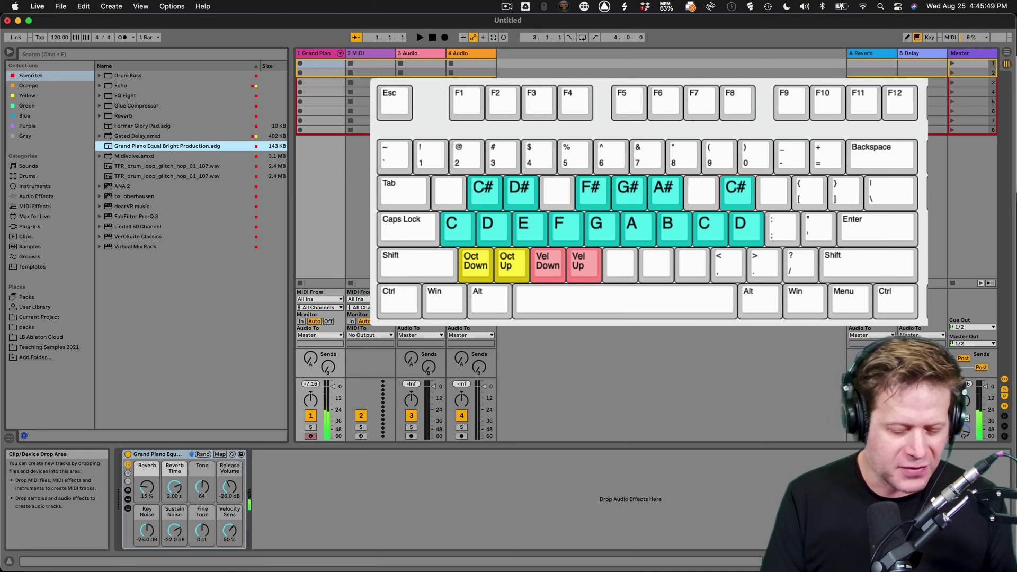
key(a)
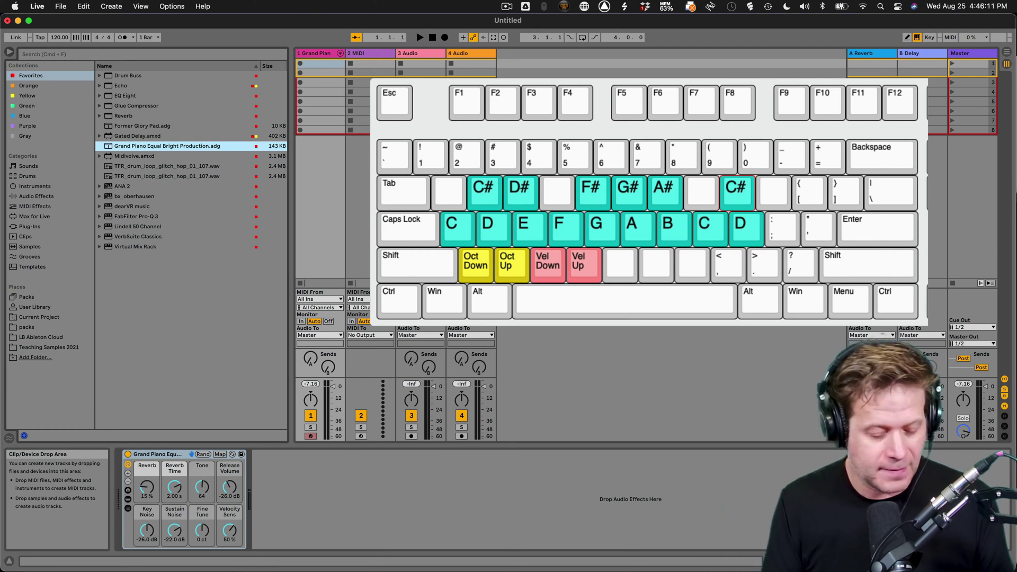
Shift the keyboard down to C2–D3 with Z and play piano notes there
key(z)
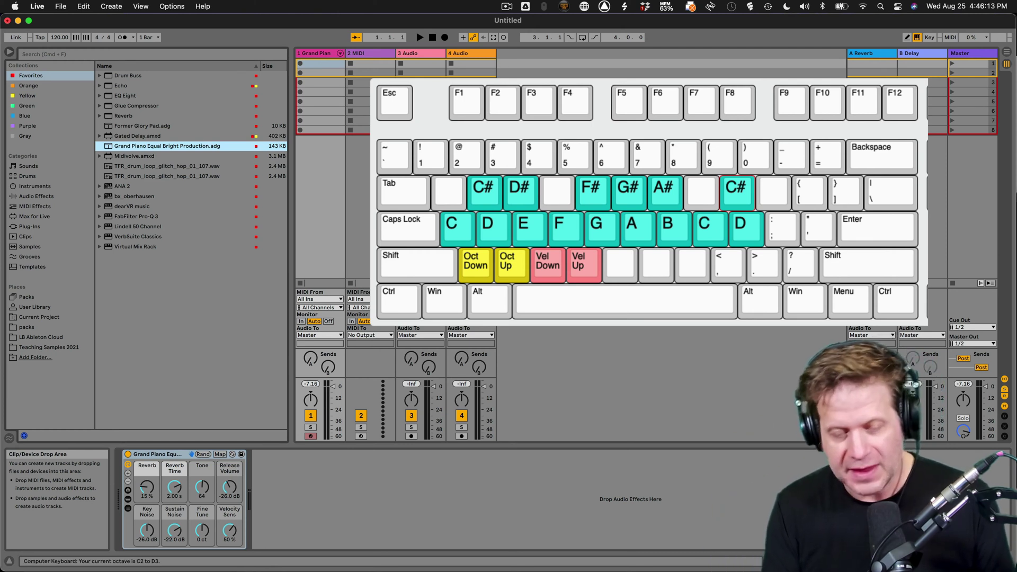
key(a)
key(s)
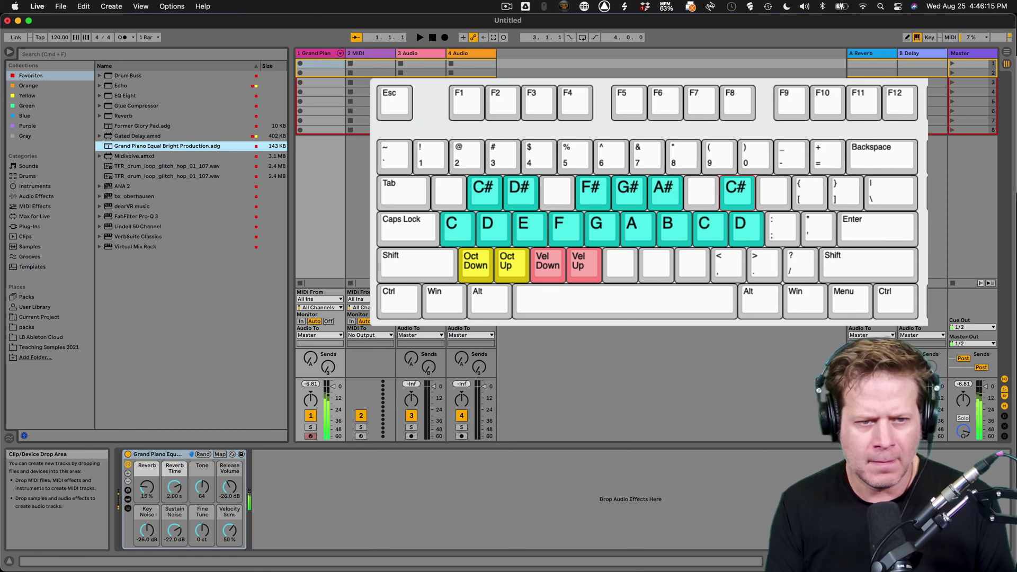
key(a)
key(d)
key(g)
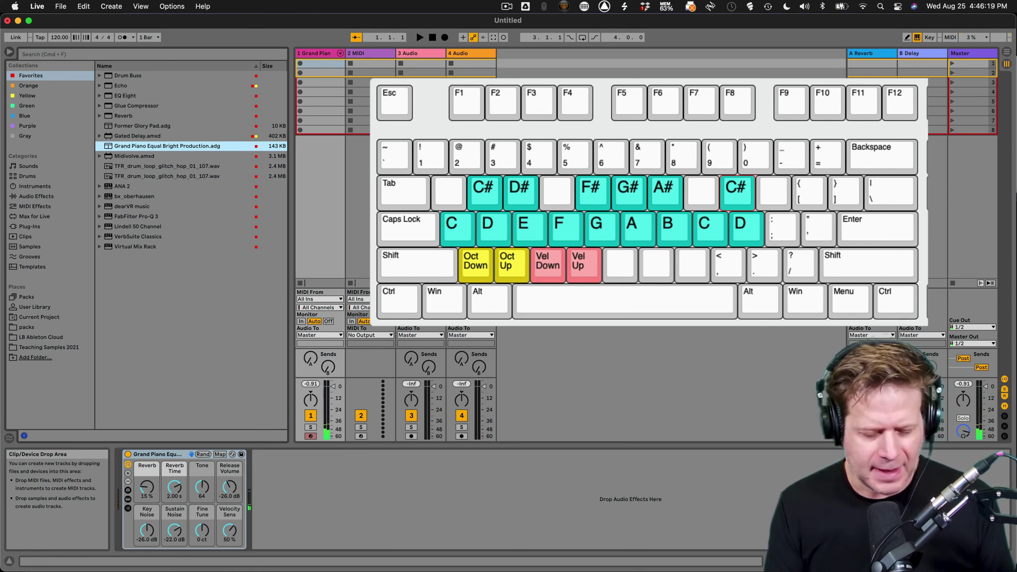
Return to the C3–D4 octave with X and play A, D and G
key(x)
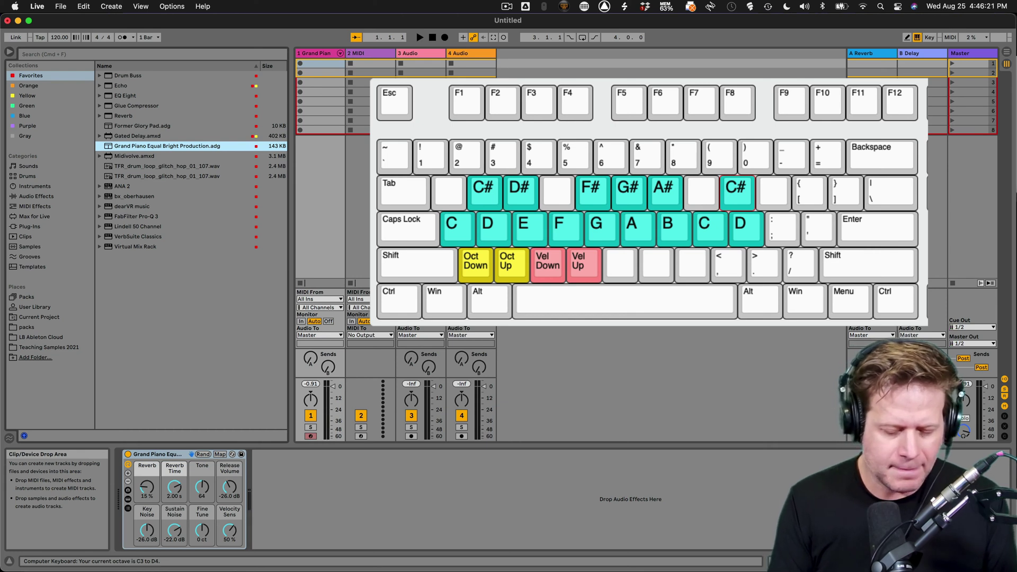
key(a)
key(d)
key(g)
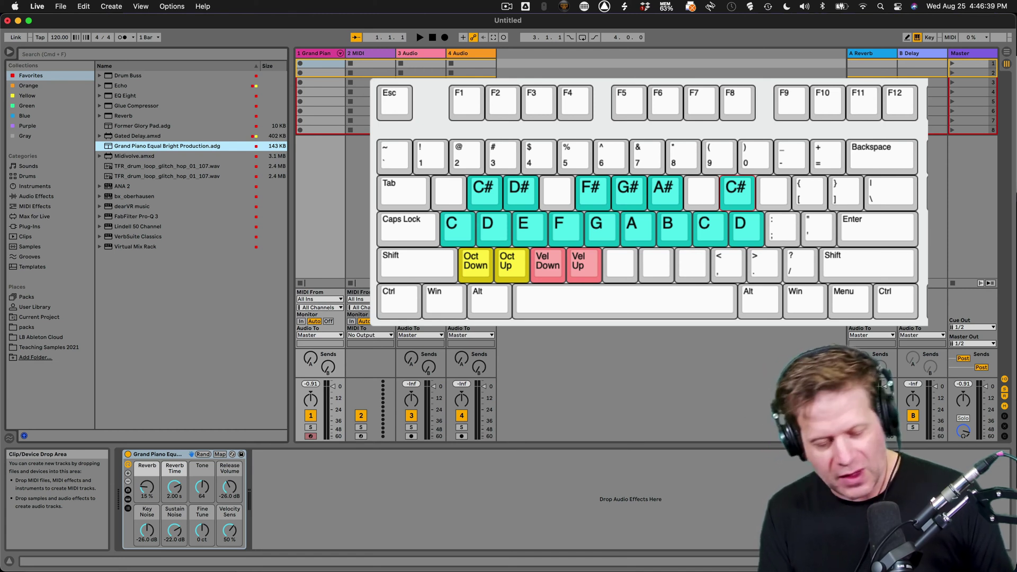
Play a piano note, then lower velocity with C and play a softer note
key(a)
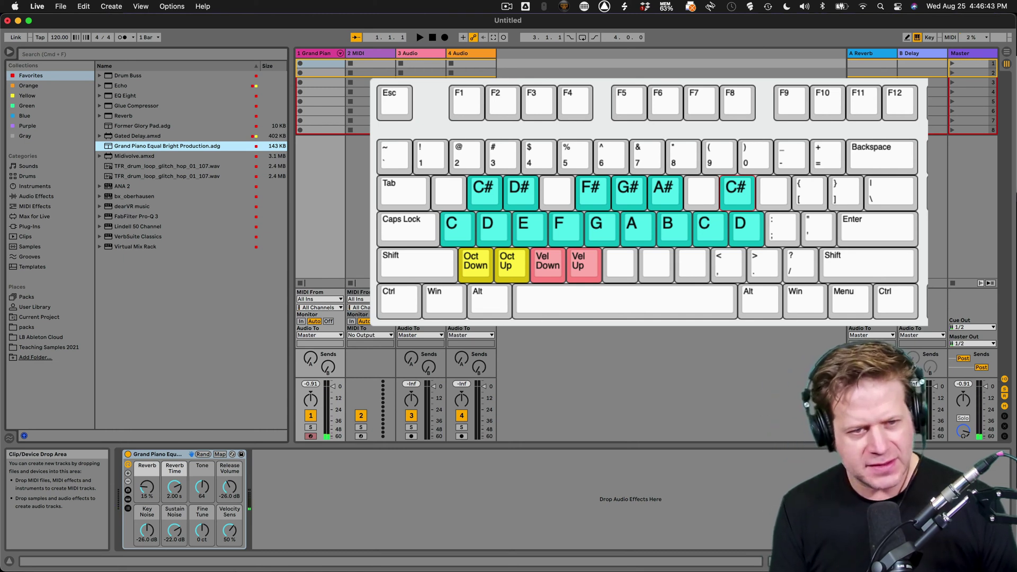
key(c)
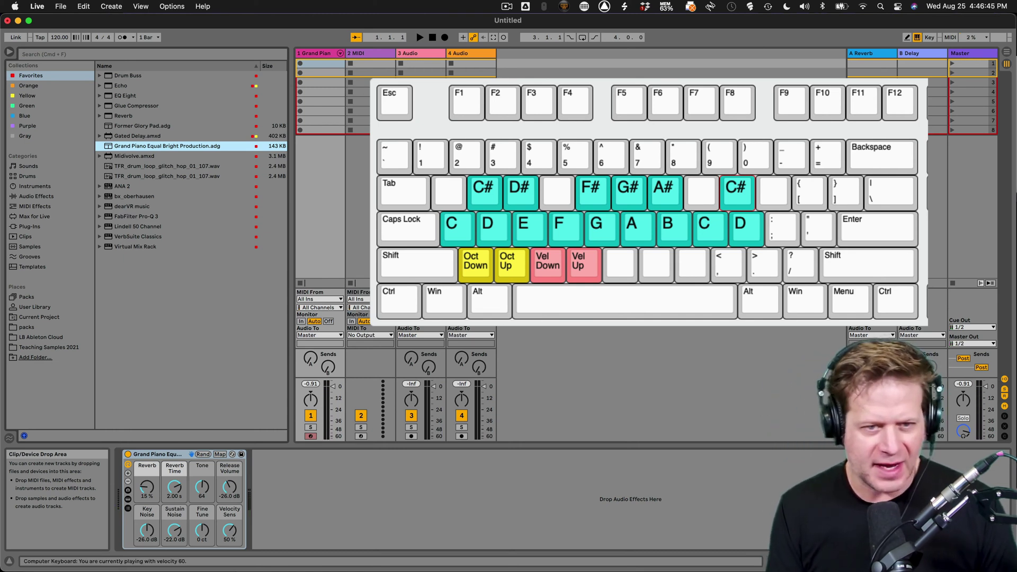
key(a)
key(a)
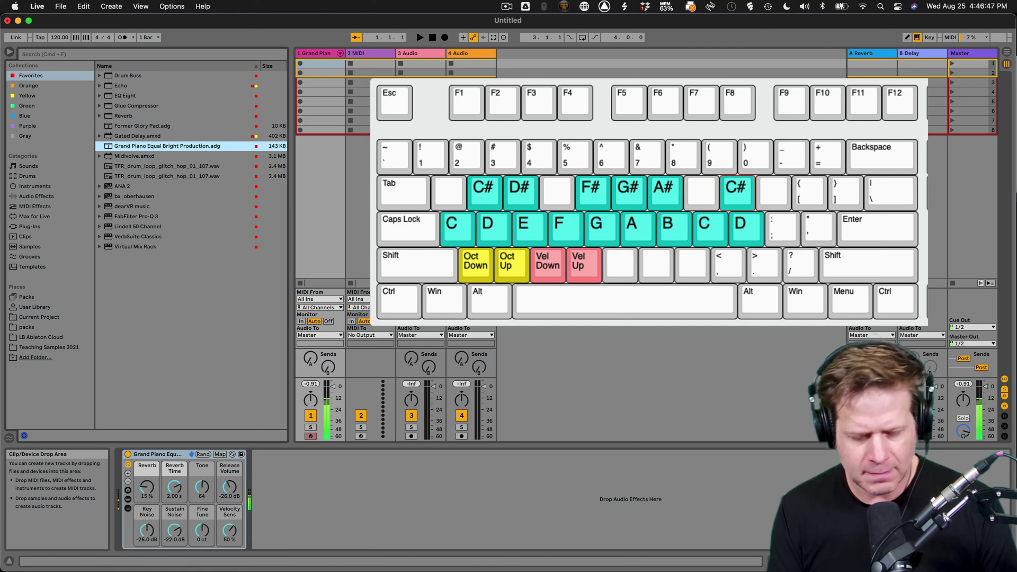
Raise velocity to 100 and 127 with V, then lower it with C, playing notes between
key(v)
key(a)
key(a)
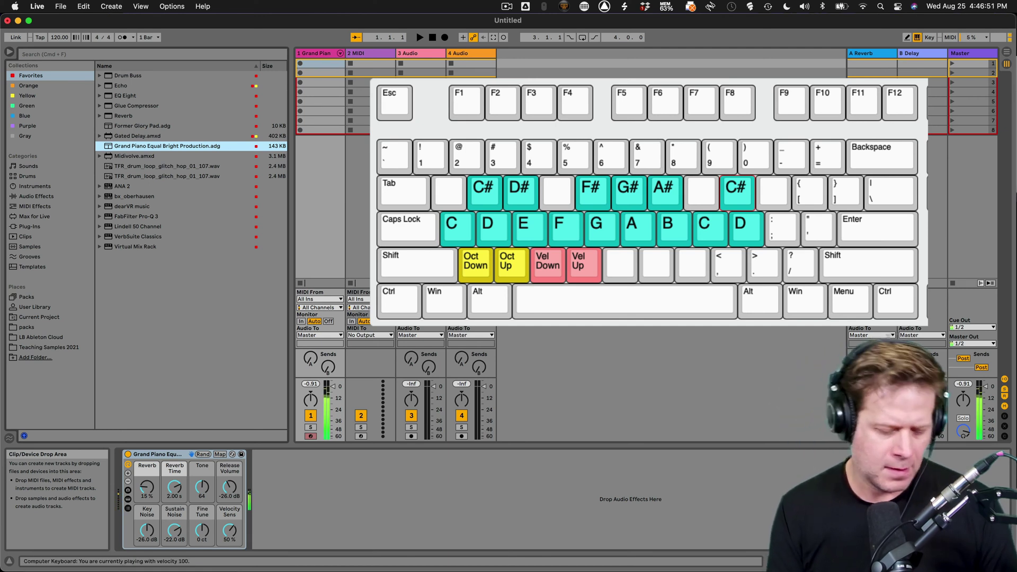
key(v)
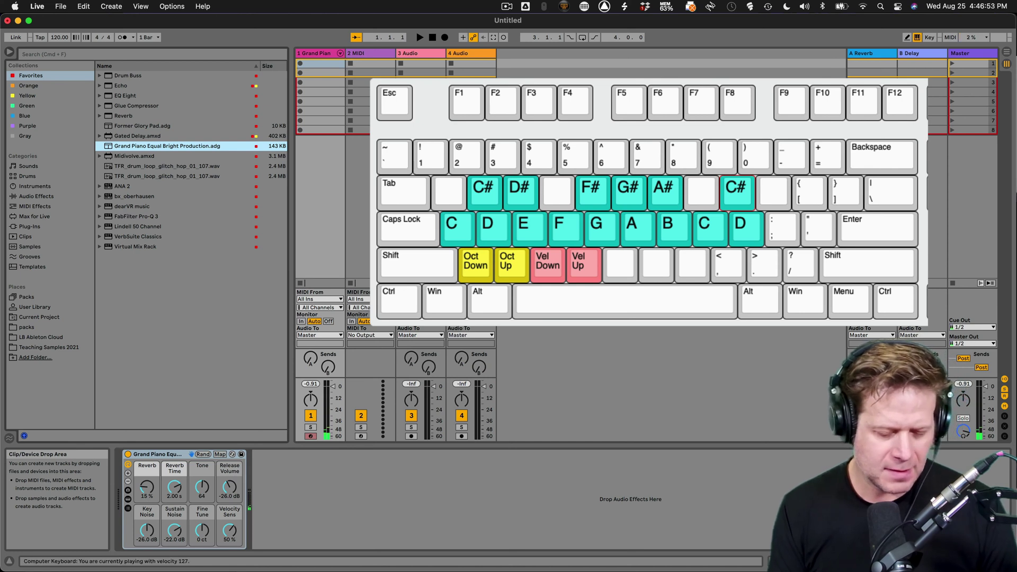
key(a)
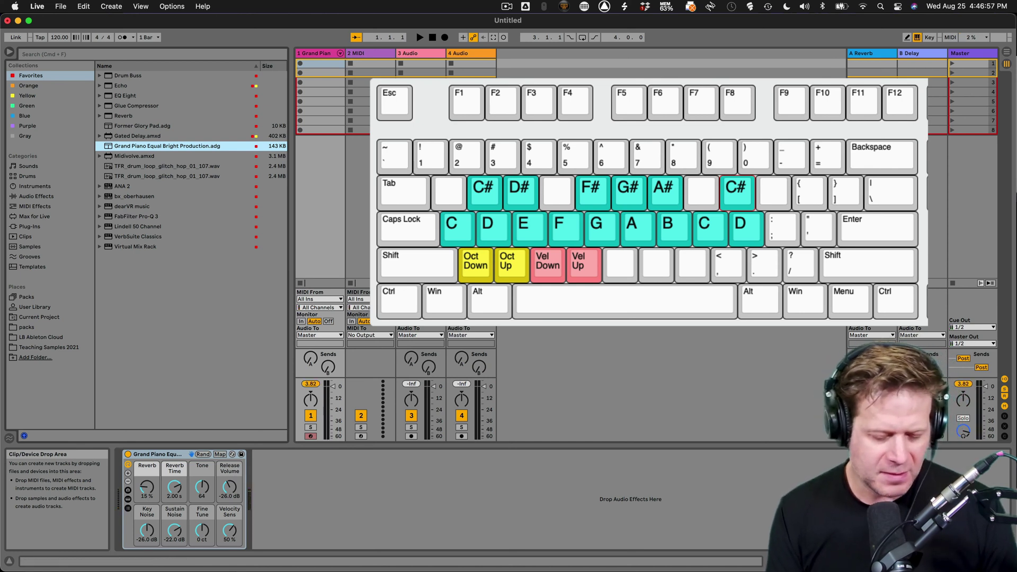
key(c)
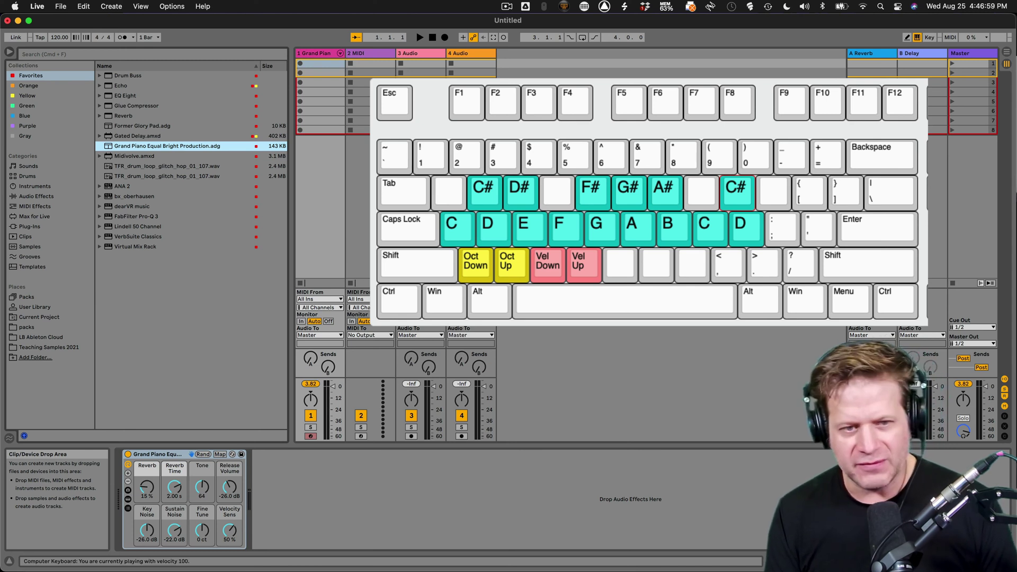
key(a)
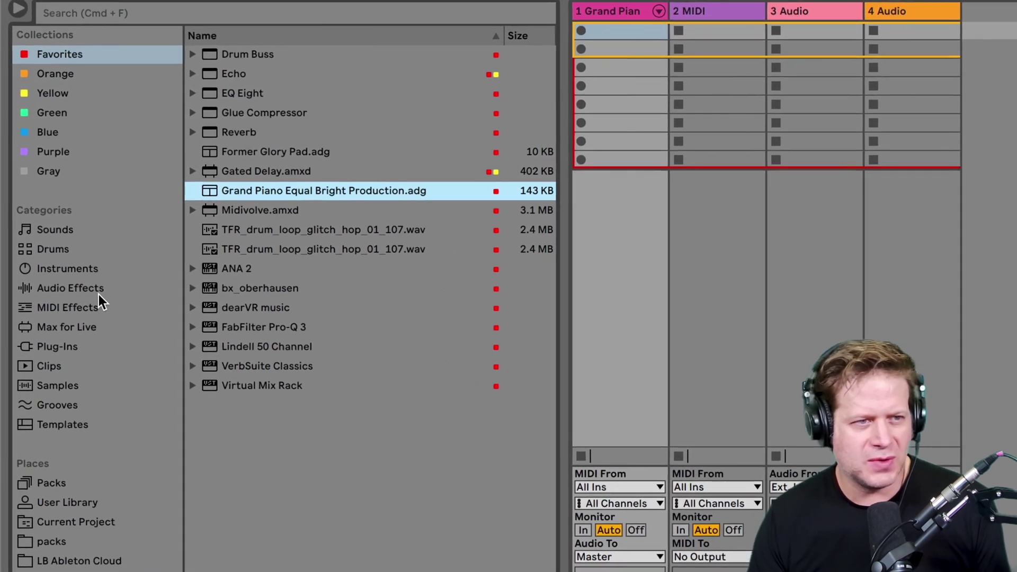
Insert the Pitch MIDI effect before Grand Piano on track 1 and select its Pitch control
click(98, 324)
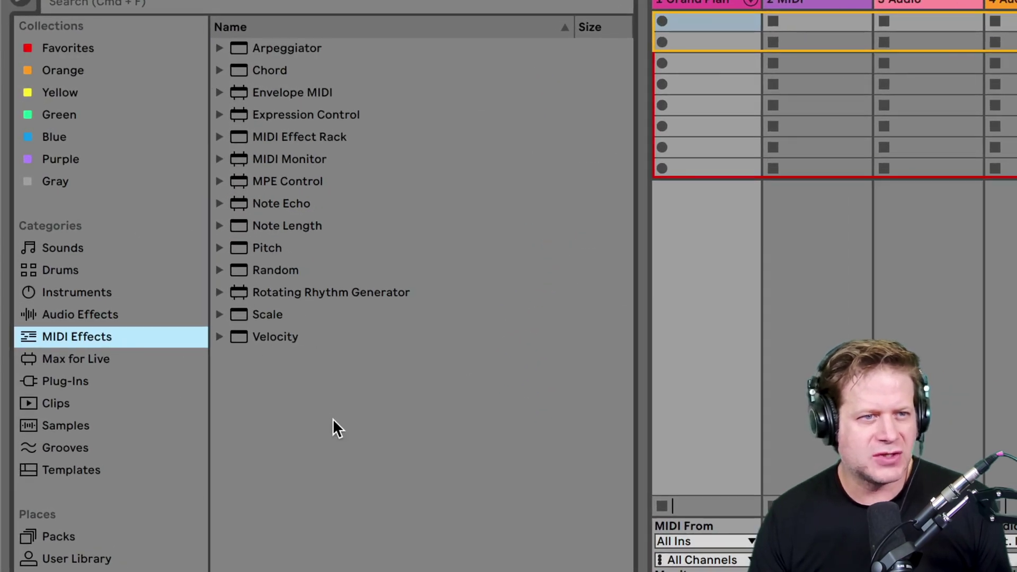
click(333, 418)
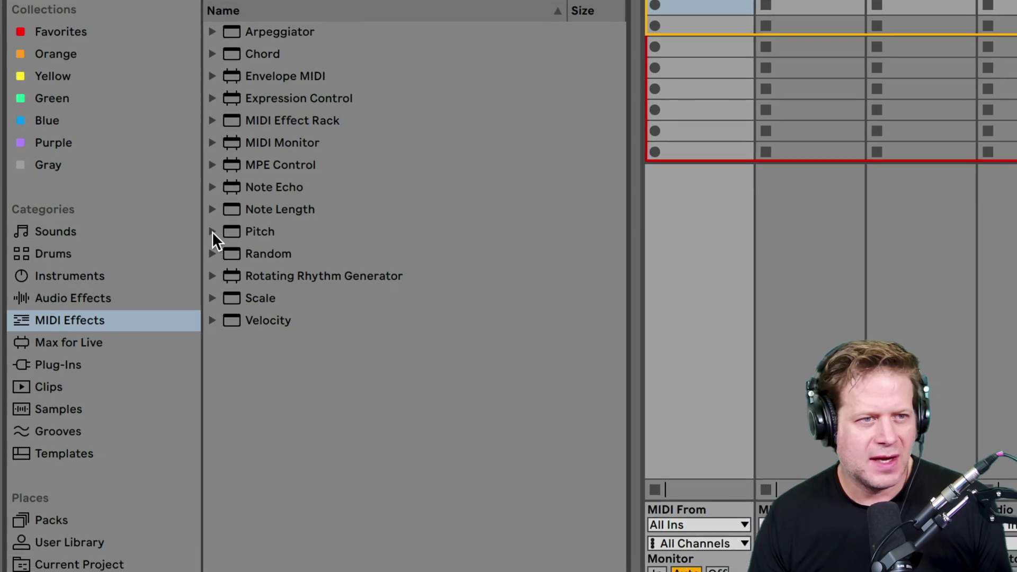
click(219, 248)
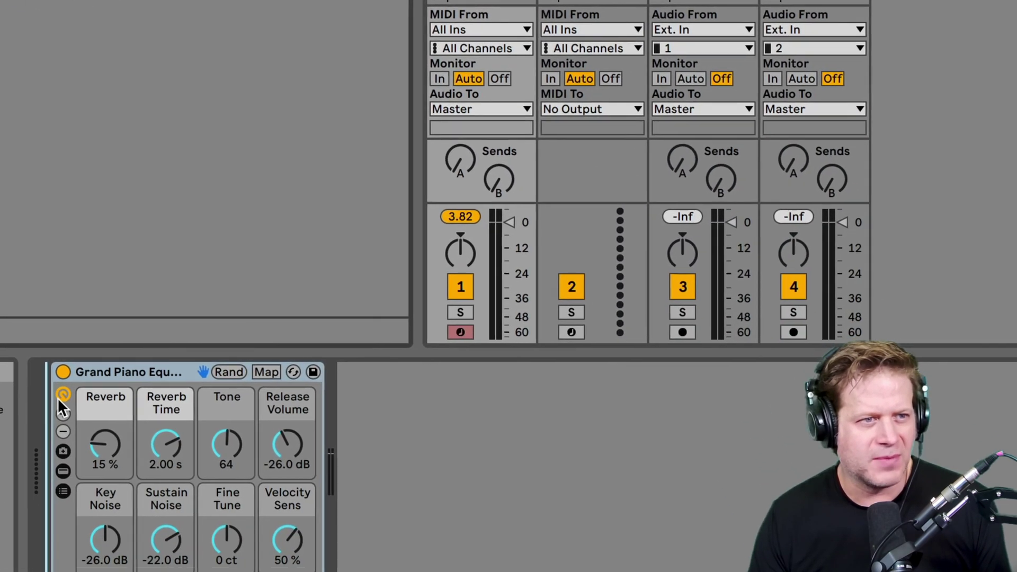
drag(57, 397, 58, 396)
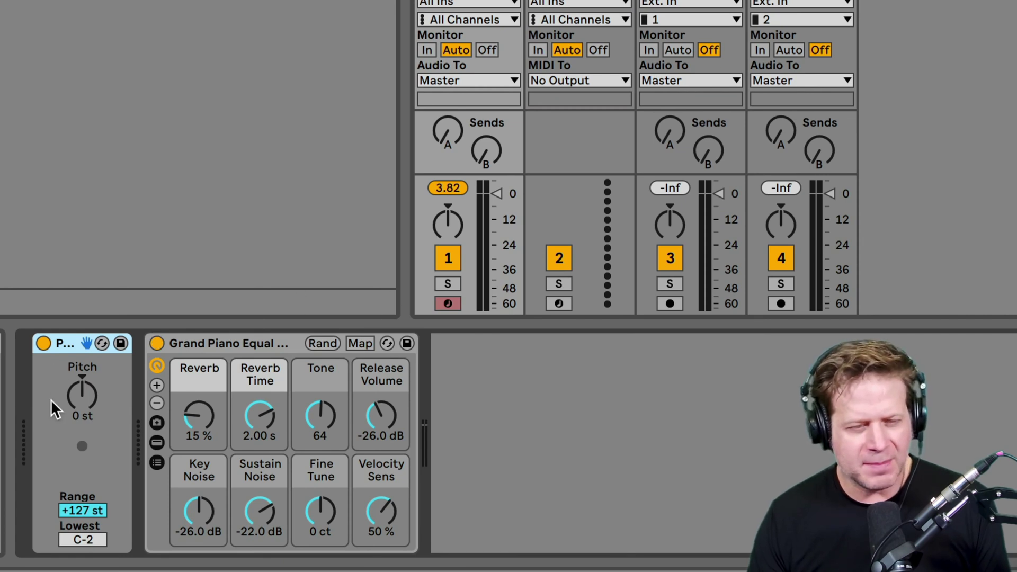
click(82, 396)
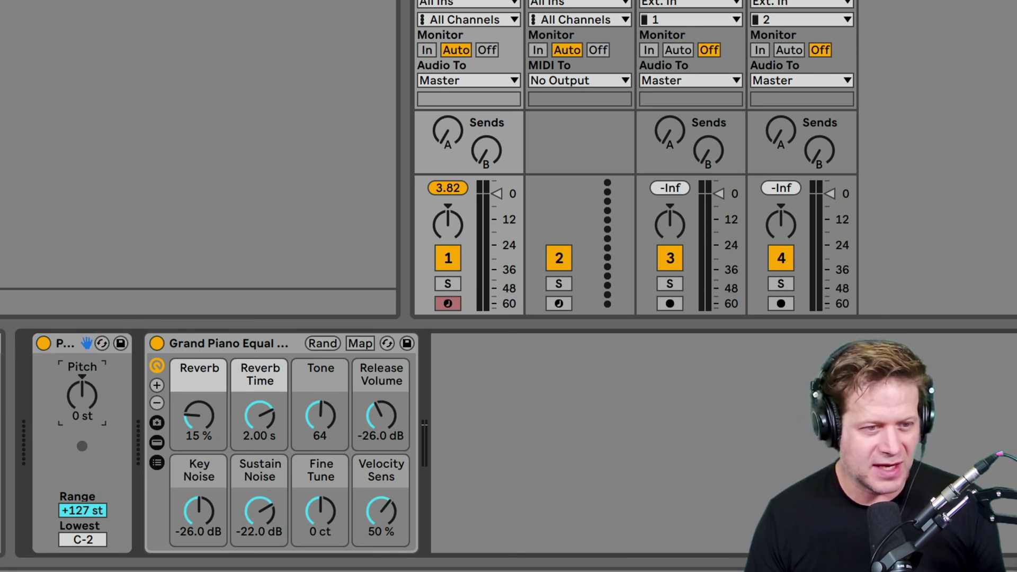